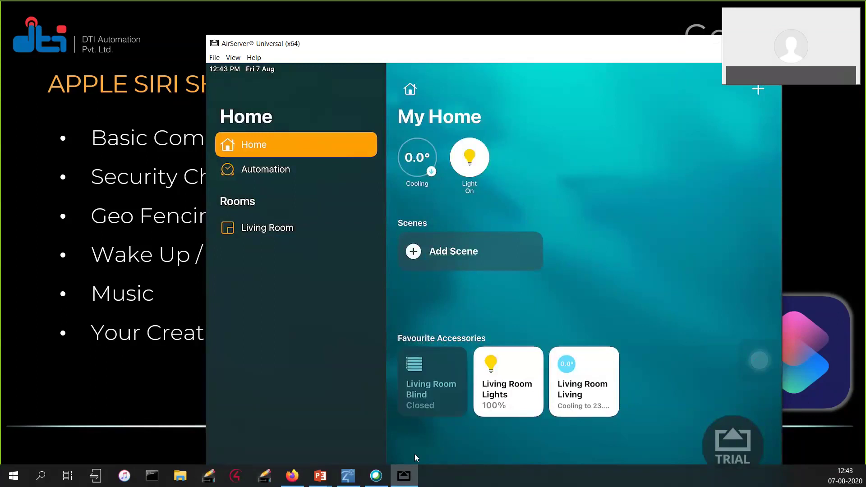
Step: Switch to Composer Pro and set the Siri Module driver's command type to Scene
{"action": "left_click", "coordinate": [347, 478]}
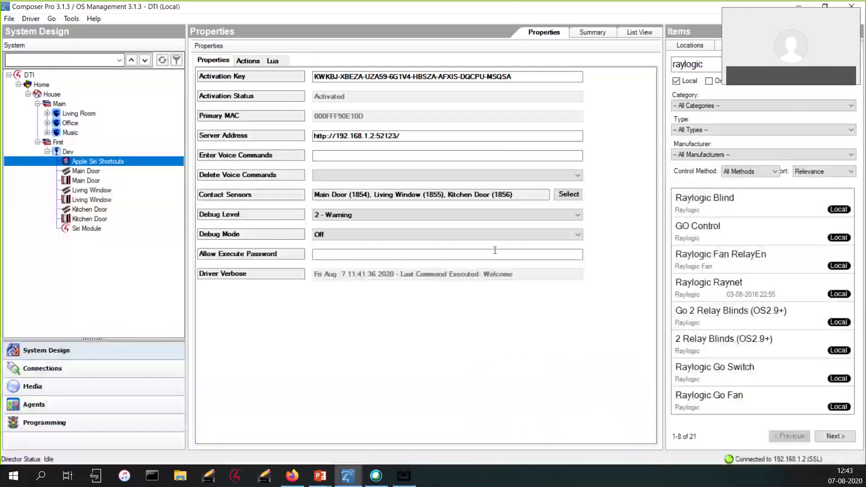
{"action": "left_click", "coordinate": [110, 230]}
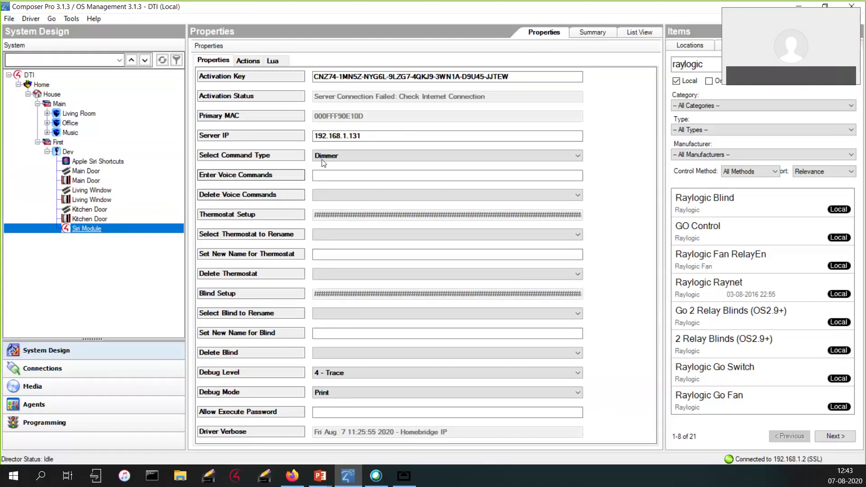
{"action": "left_click", "coordinate": [323, 158]}
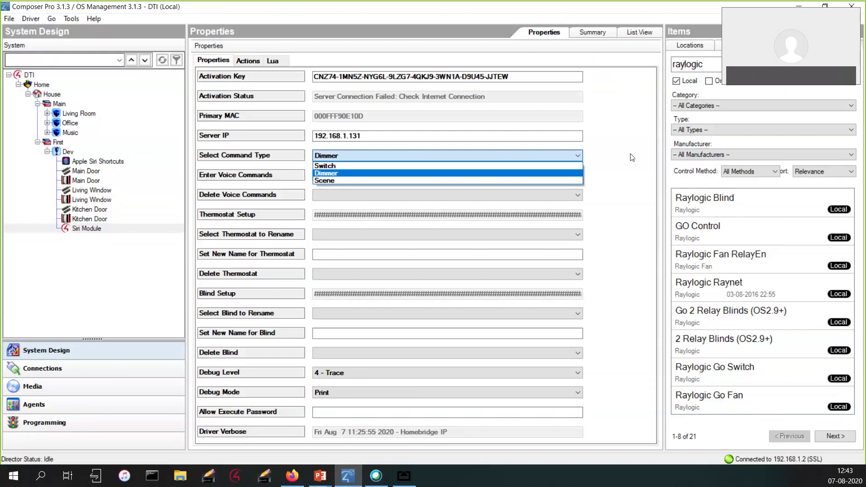
{"action": "left_click", "coordinate": [451, 181]}
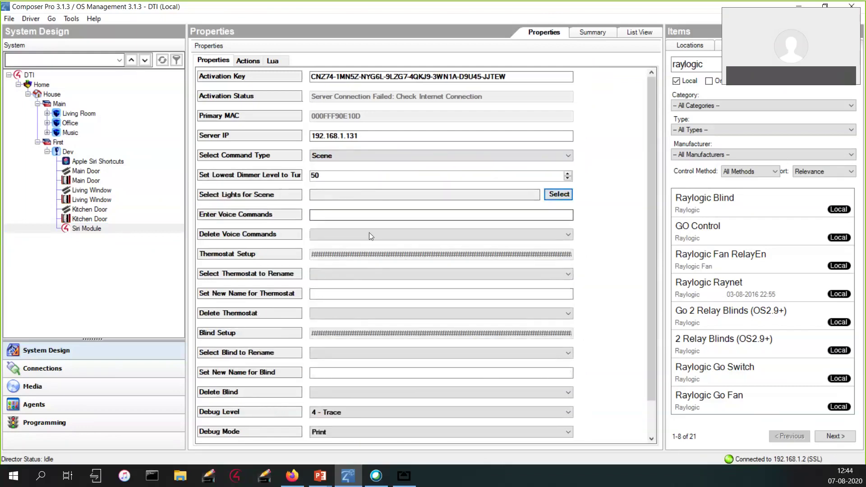
Step: Check which thermostats the Siri Module offers for renaming and for deletion, without choosing any
{"action": "left_click", "coordinate": [454, 274]}
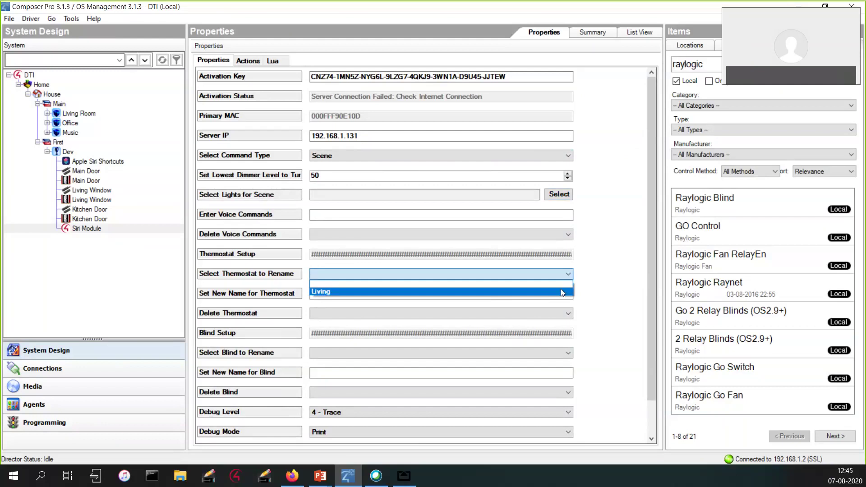
{"action": "left_click", "coordinate": [570, 308]}
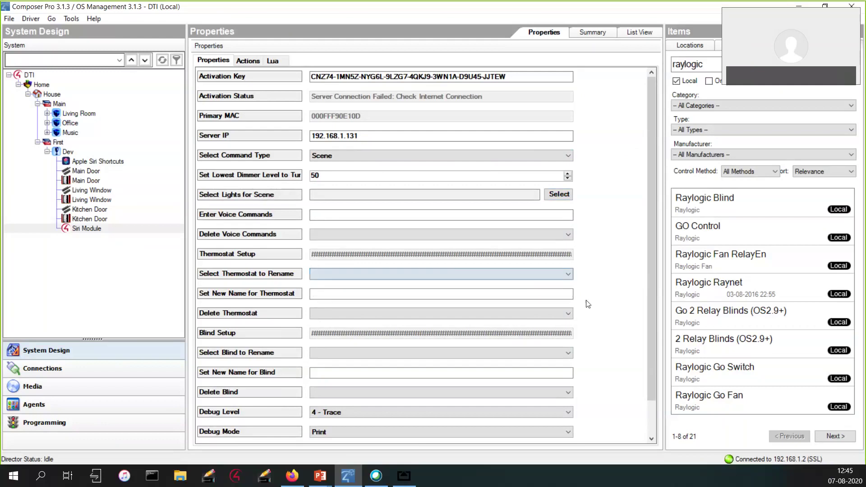
{"action": "left_click", "coordinate": [512, 316]}
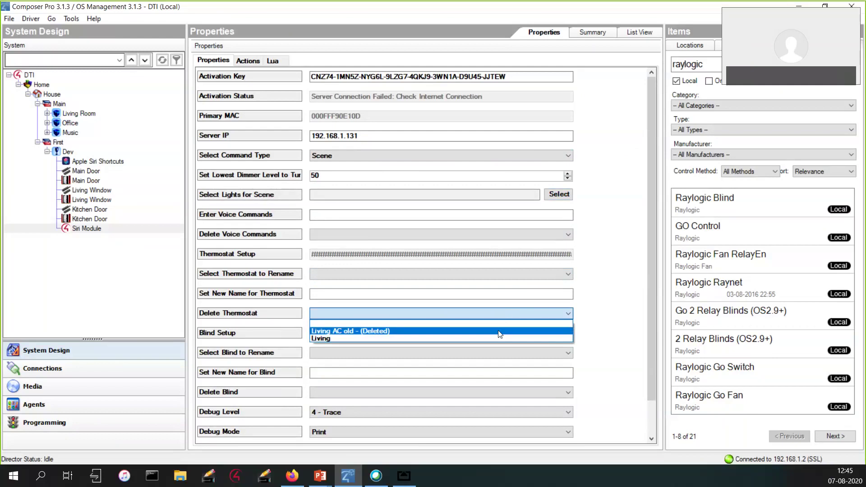
{"action": "left_click", "coordinate": [640, 334]}
Step: Check which blinds the Siri Module offers for renaming and for deletion, without choosing any
{"action": "scroll", "coordinate": [544, 345], "scroll_direction": "down", "scroll_amount": 1}
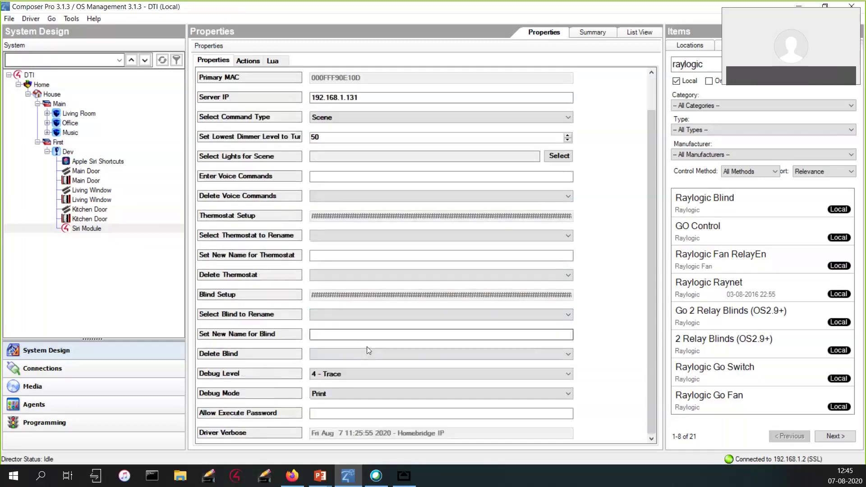
{"action": "left_click", "coordinate": [354, 317]}
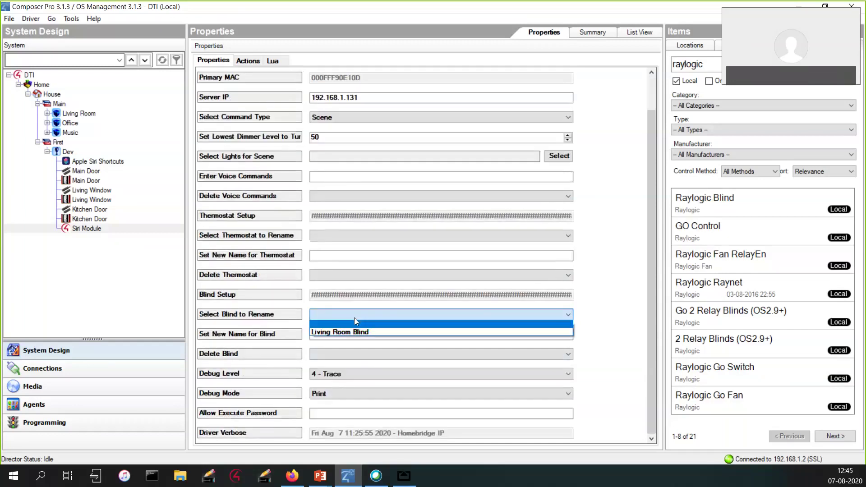
{"action": "left_click", "coordinate": [354, 350]}
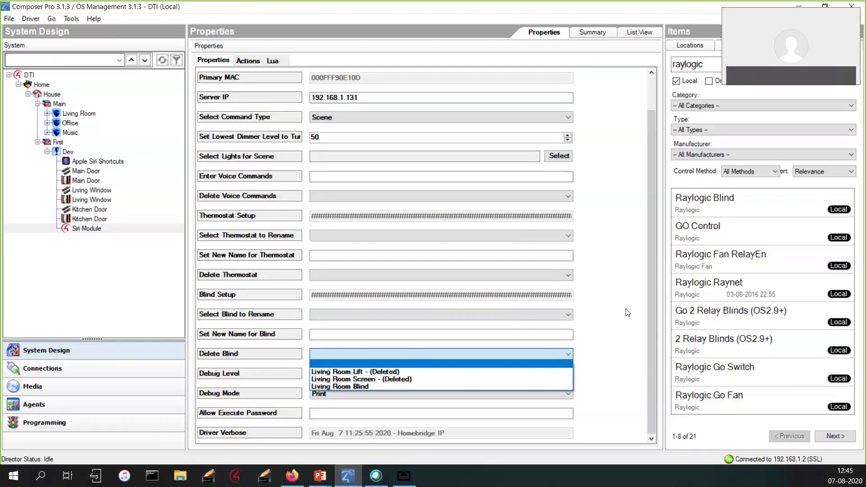
{"action": "left_click", "coordinate": [402, 364]}
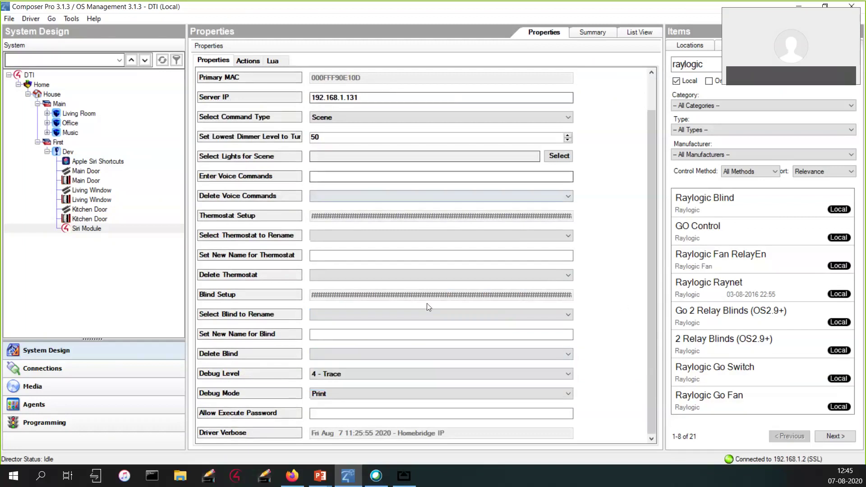
Step: View the Siri Module's available actions and check the mirrored Home accessories in AirServer before returning to Composer Pro
{"action": "left_click", "coordinate": [248, 61]}
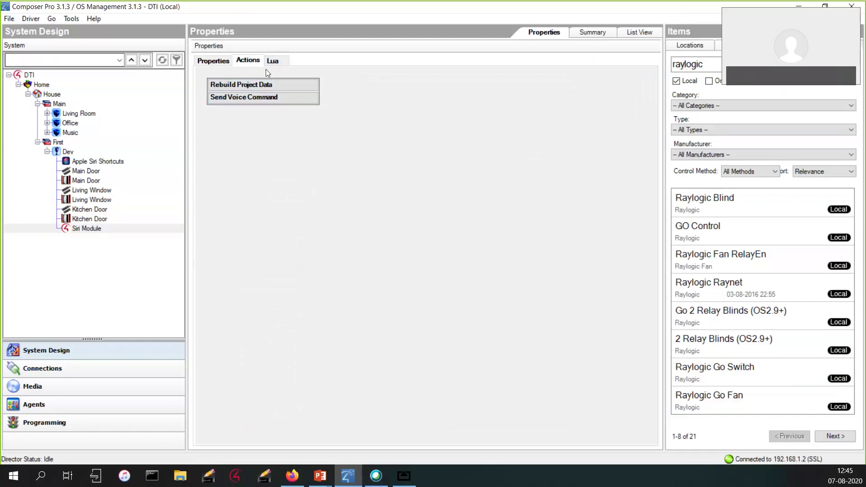
{"action": "left_click", "coordinate": [405, 476]}
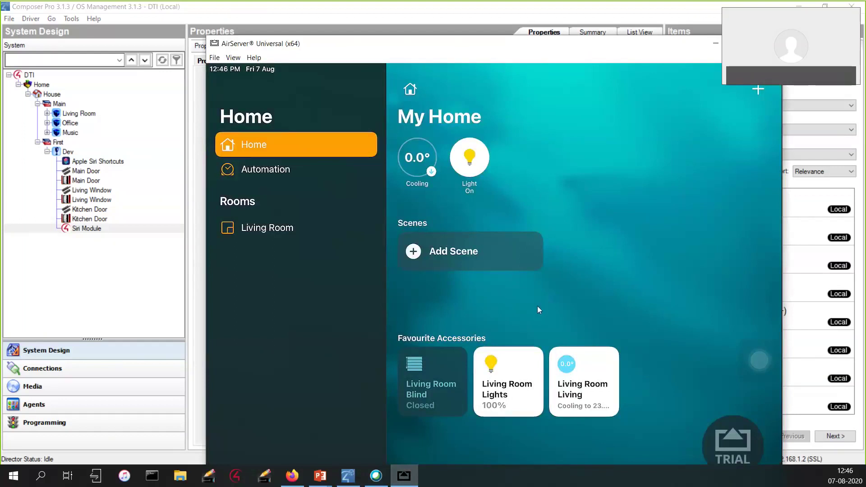
{"action": "left_click", "coordinate": [125, 269]}
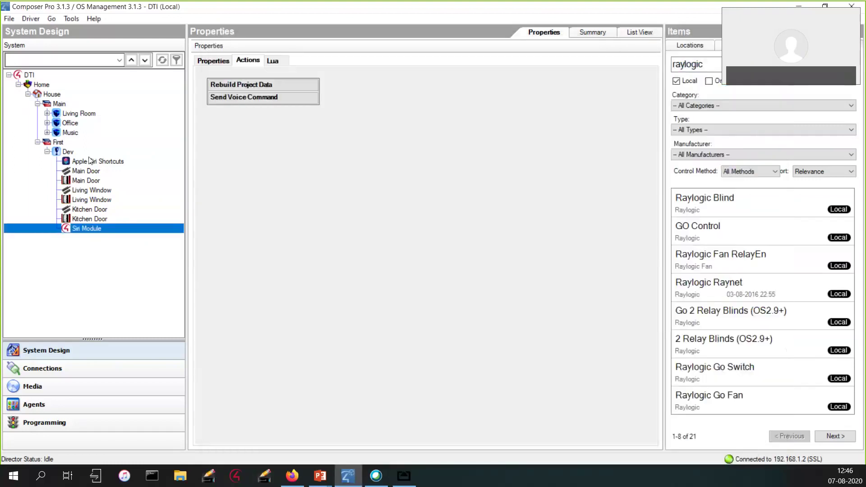
Step: Open the Apple Siri Shortcuts driver's properties and review its existing voice commands without deleting any
{"action": "left_click", "coordinate": [95, 162]}
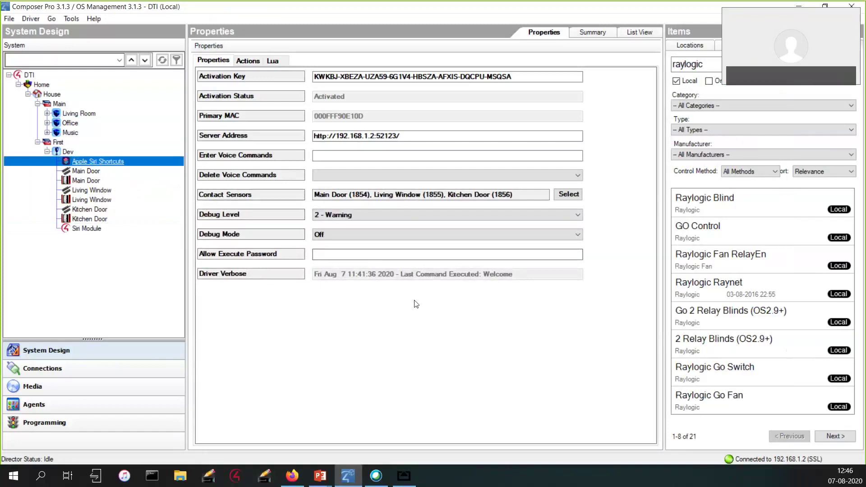
{"action": "left_click", "coordinate": [411, 483]}
{"action": "left_click", "coordinate": [410, 483]}
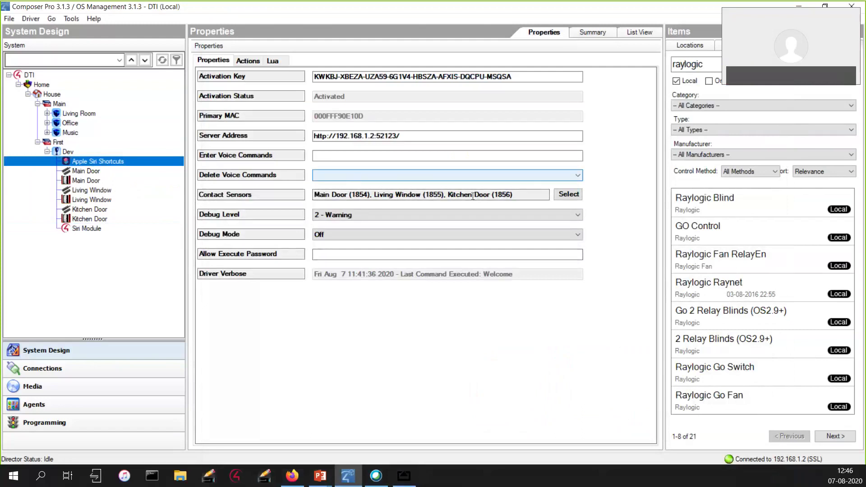
{"action": "left_click", "coordinate": [344, 160]}
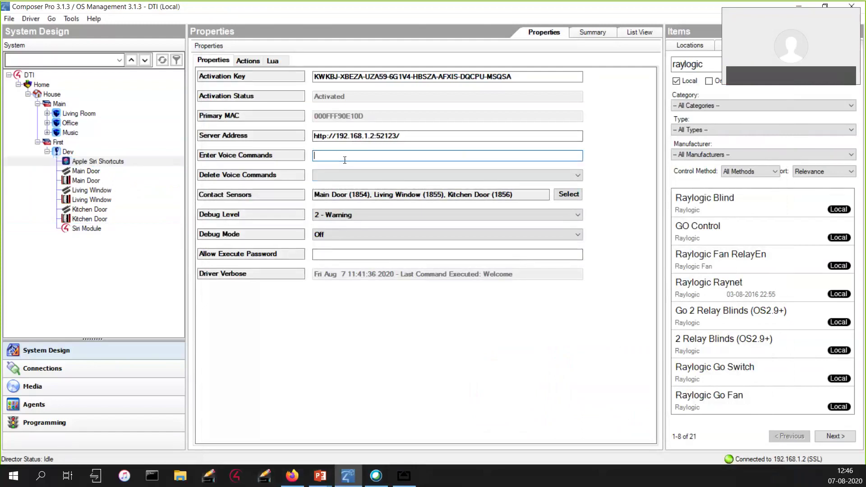
{"action": "left_click", "coordinate": [362, 175]}
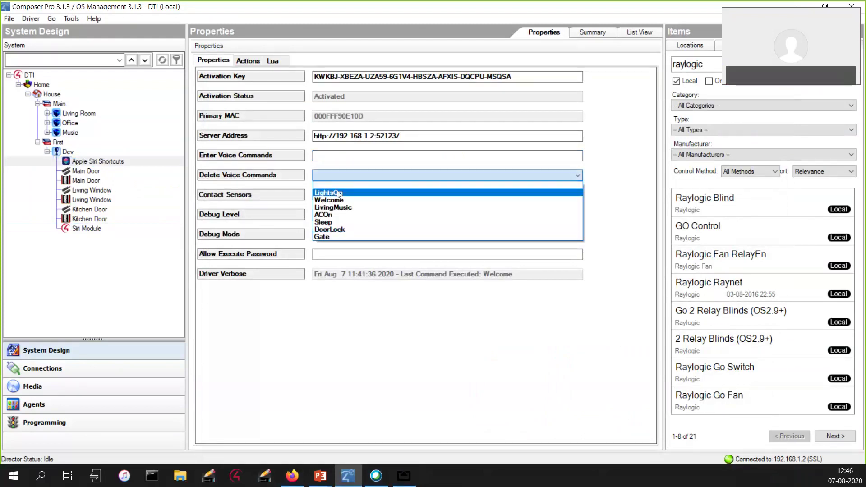
{"action": "left_click", "coordinate": [361, 265]}
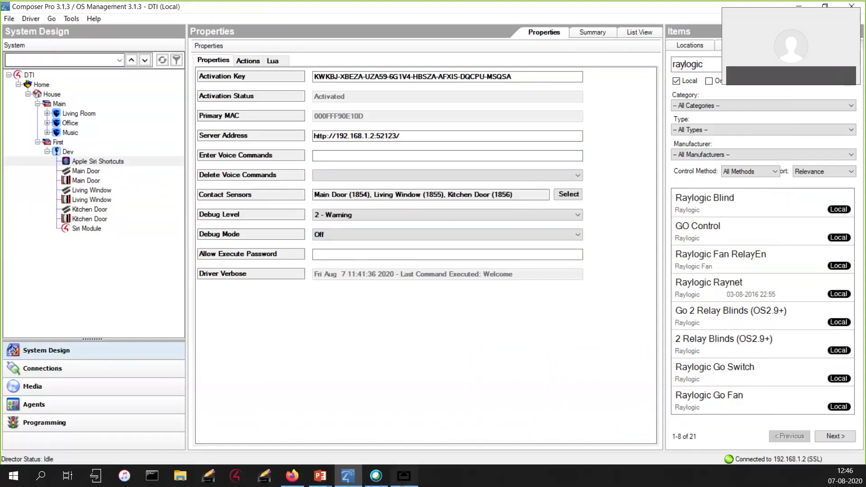
Step: Switch to AirServer and arrange its window over a restored Composer Pro window, leaving the driver's property names uncovered
{"action": "left_click", "coordinate": [403, 479]}
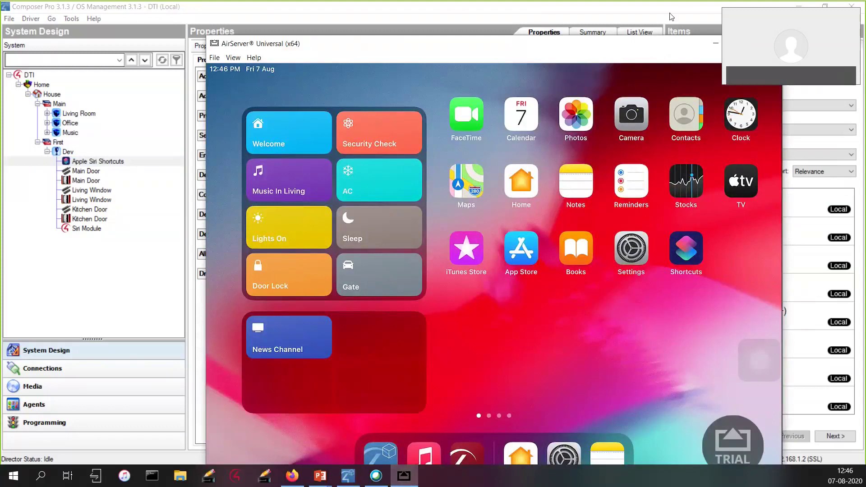
{"action": "left_click_drag", "start_coordinate": [407, 44], "coordinate": [522, 42]}
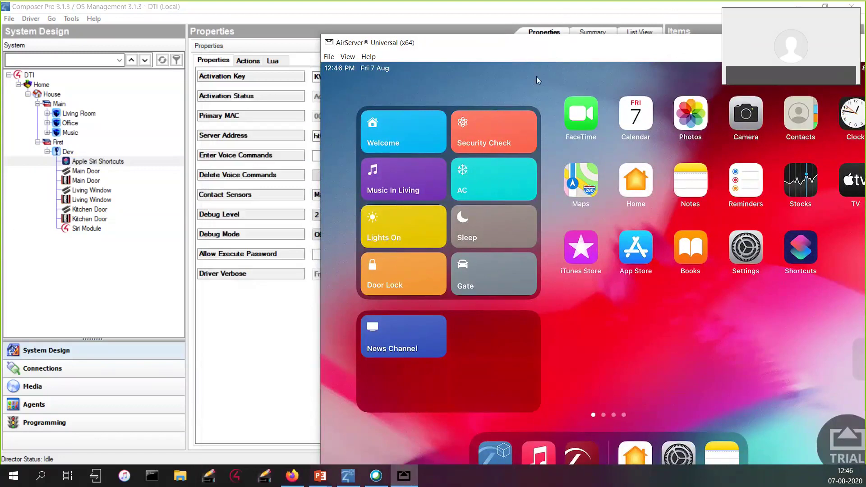
{"action": "left_click_drag", "start_coordinate": [537, 6], "coordinate": [541, 63]}
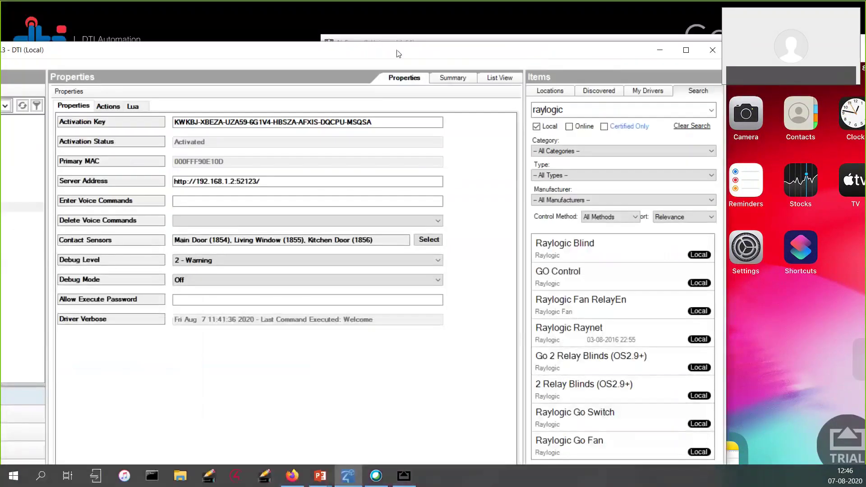
{"action": "left_click_drag", "start_coordinate": [385, 52], "coordinate": [332, 45]}
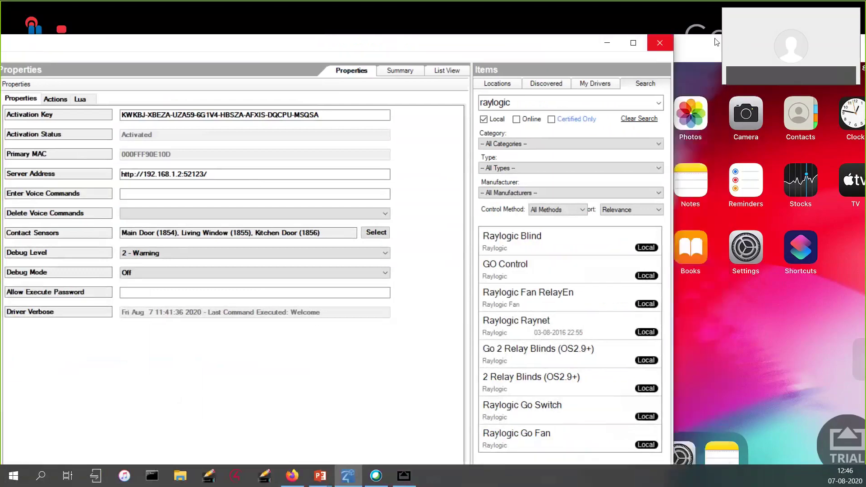
{"action": "left_click", "coordinate": [717, 42]}
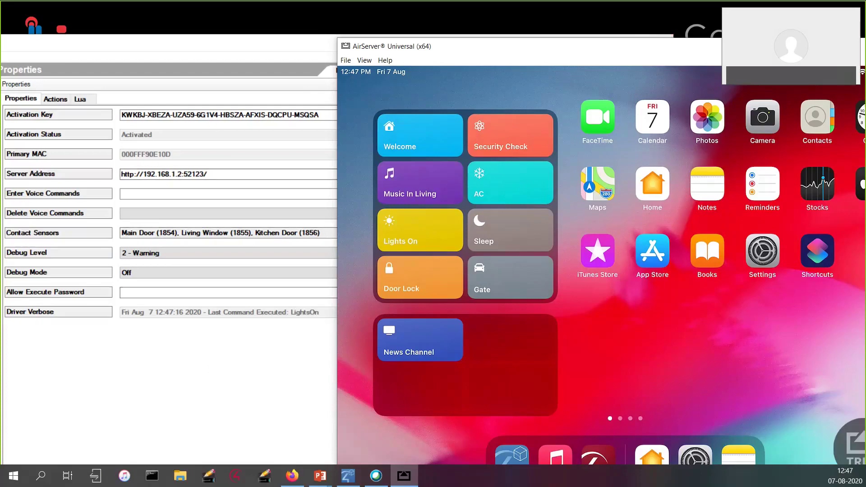
{"action": "left_click_drag", "start_coordinate": [496, 46], "coordinate": [313, 46]}
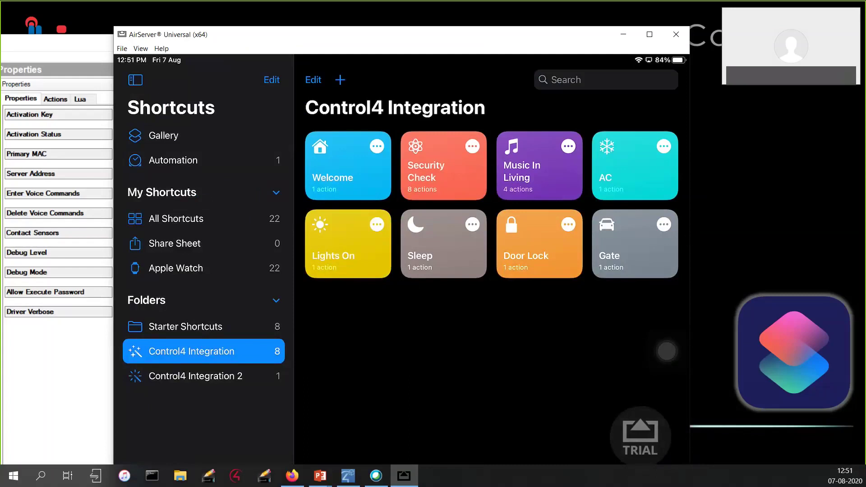
Step: Look through the Automation page, the Gallery and the Control4 Integration folder in the mirrored Shortcuts app
{"action": "left_click", "coordinate": [173, 160]}
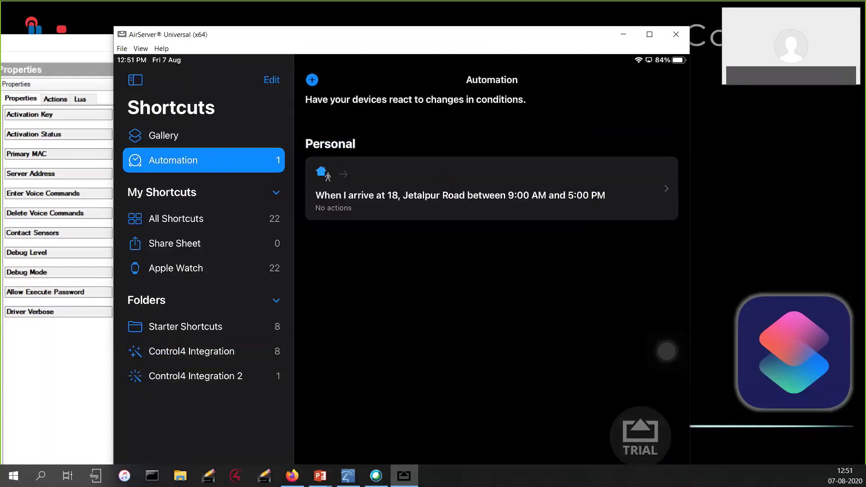
{"action": "left_click", "coordinate": [164, 135]}
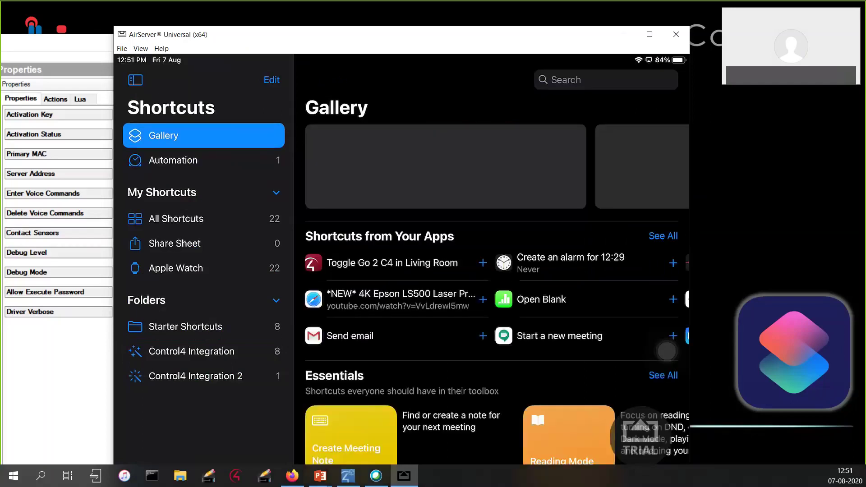
{"action": "scroll", "coordinate": [667, 351], "scroll_direction": "down", "scroll_amount": 20}
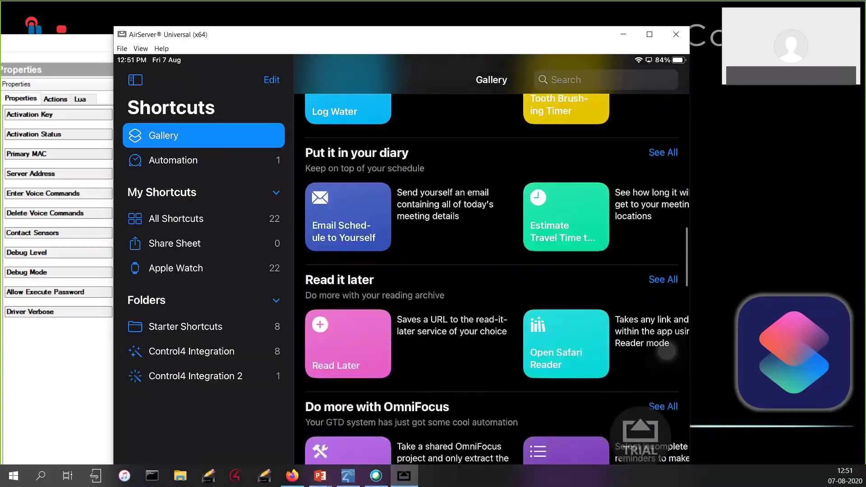
{"action": "left_click", "coordinate": [195, 376]}
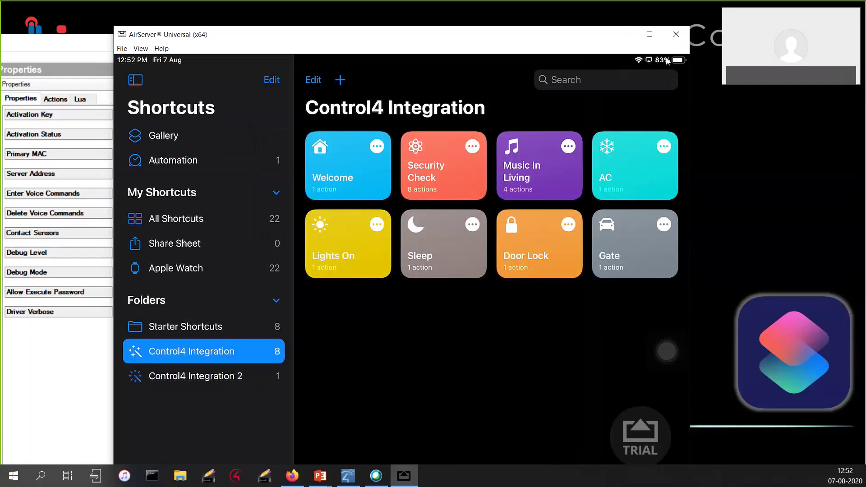
Step: Minimize AirServer, advance the slideshow to the Thank You slide, and switch back to the mirrored Shortcuts app
{"action": "left_click", "coordinate": [624, 33]}
{"action": "left_click", "coordinate": [744, 149]}
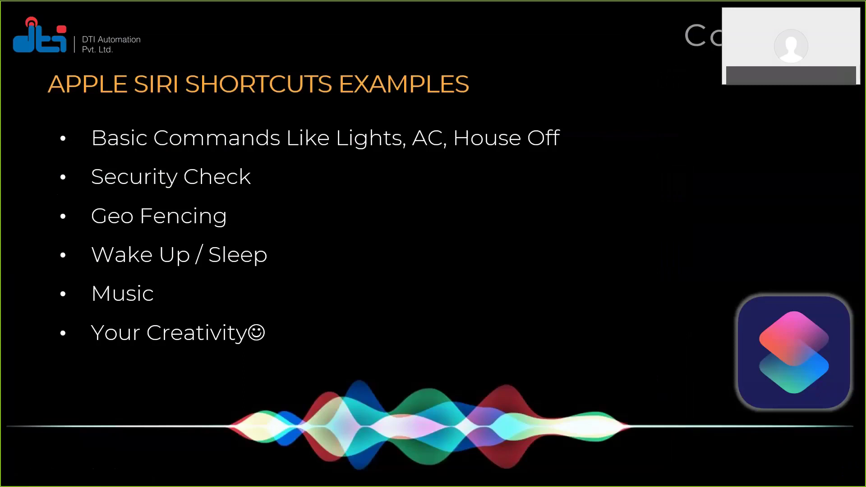
{"action": "key", "text": "Right"}
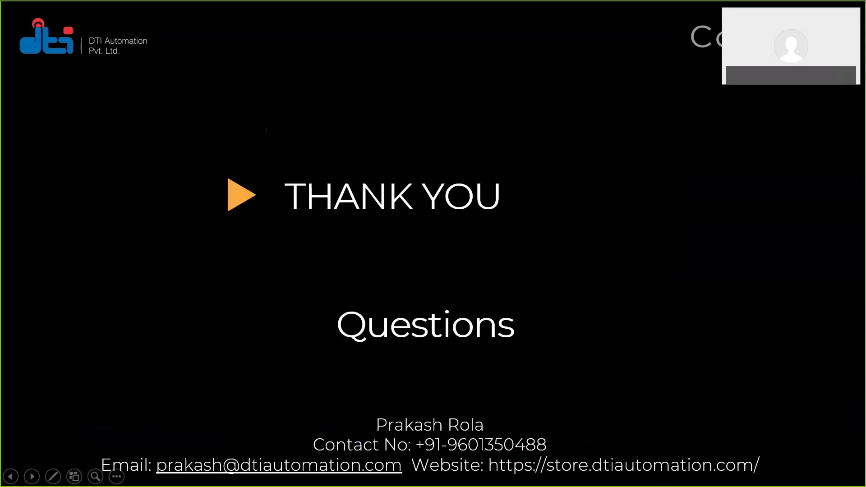
{"action": "key", "text": "alt+Tab"}
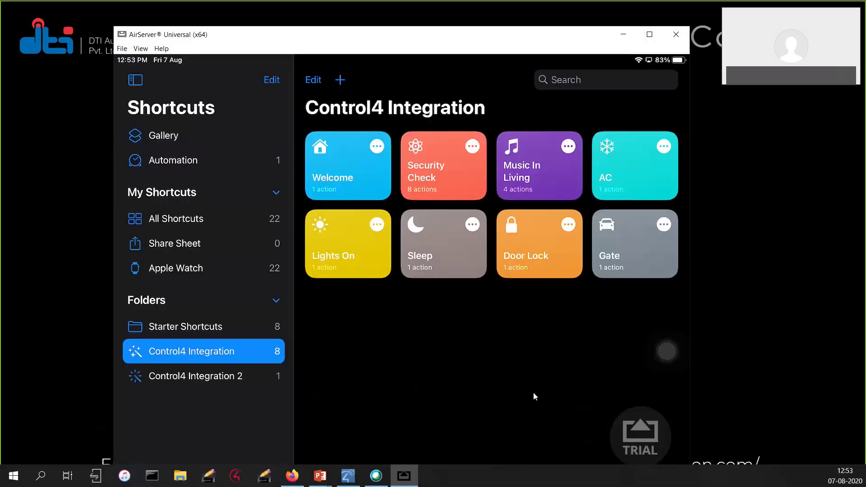